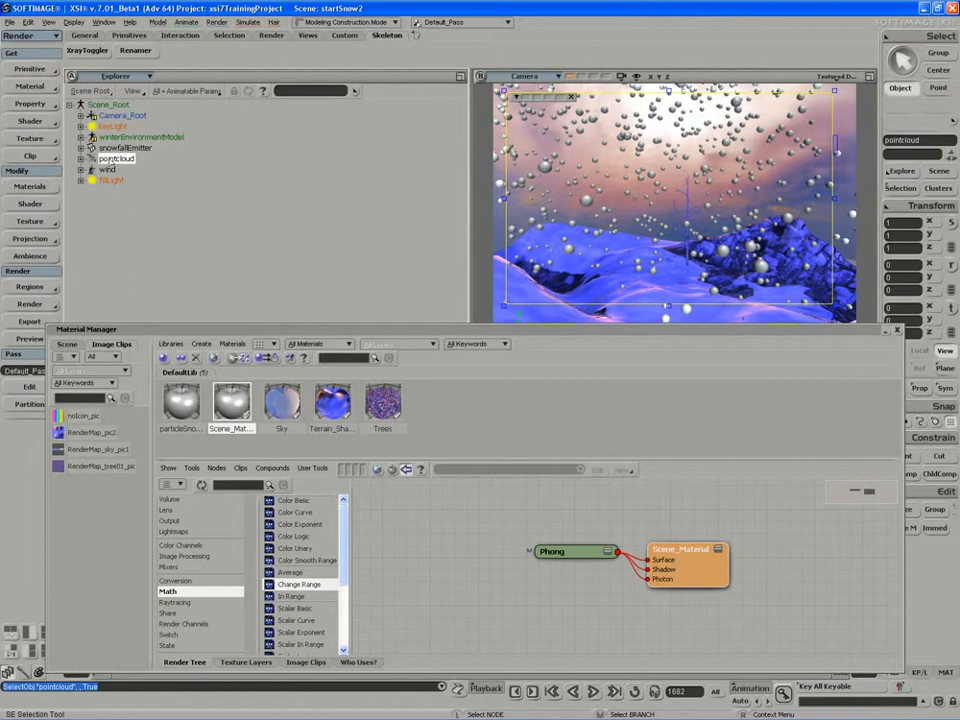
Assign the particleSnowMat material to the selected pointcloud
left_click(178, 411)
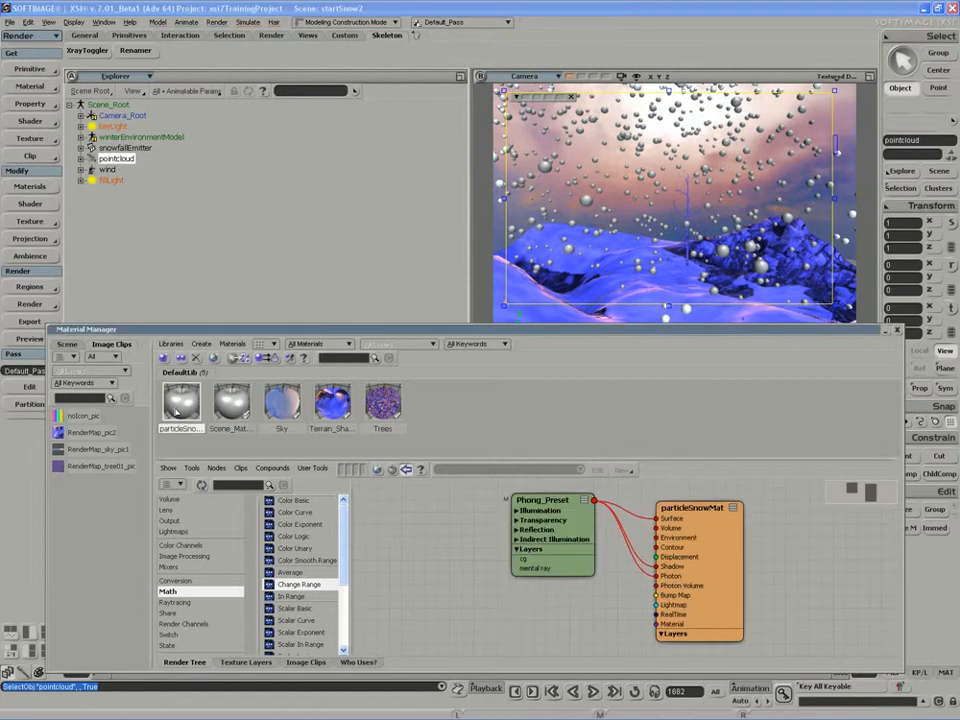
right_click(181, 408)
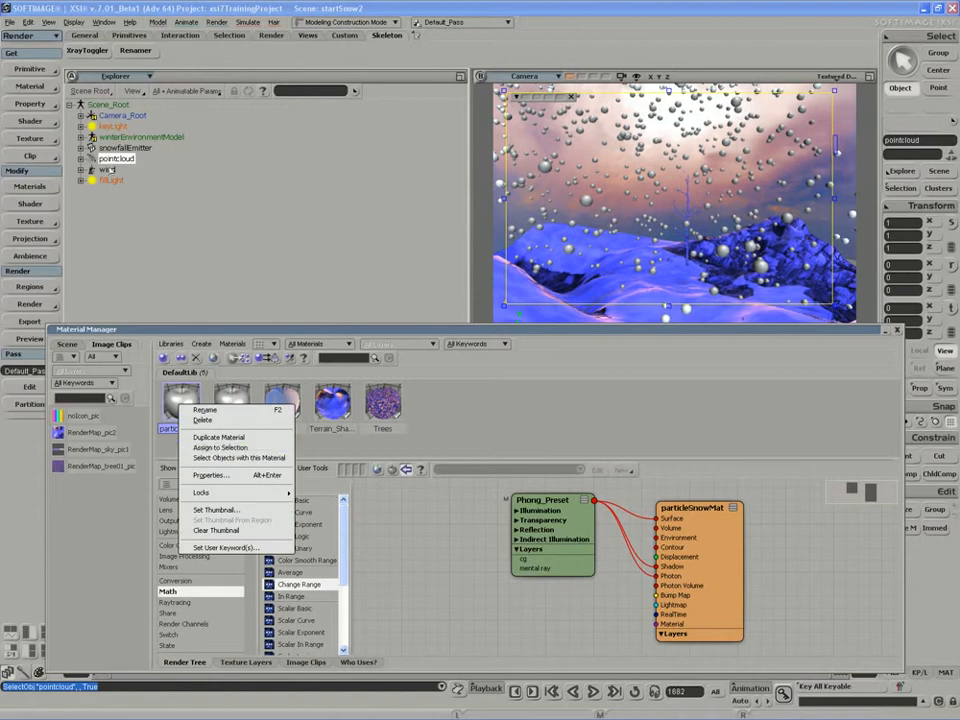
left_click(245, 450)
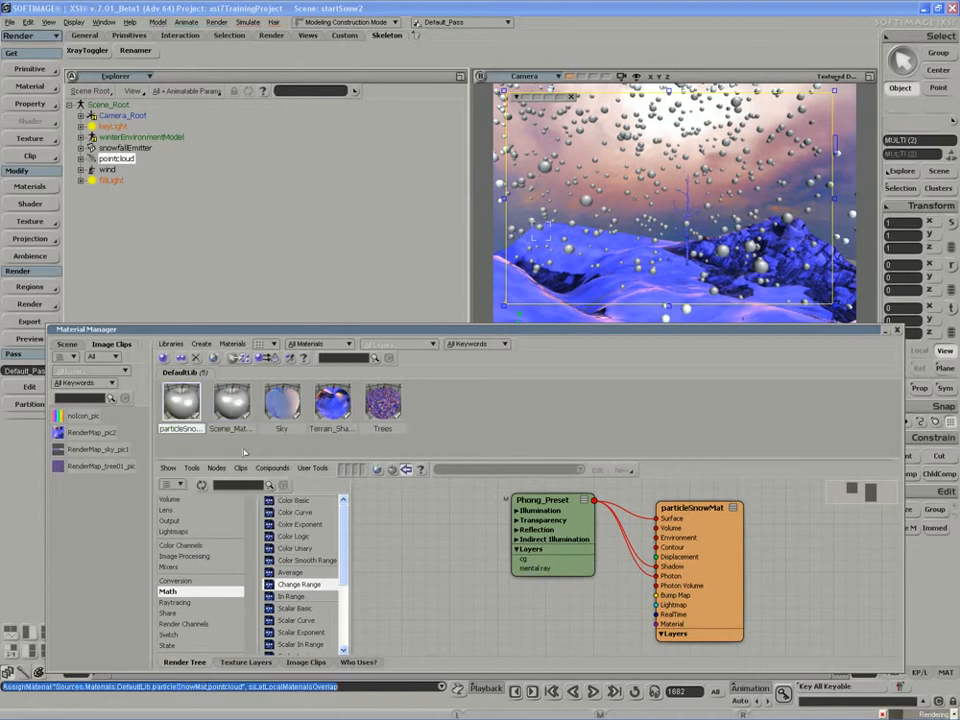
left_click(231, 344)
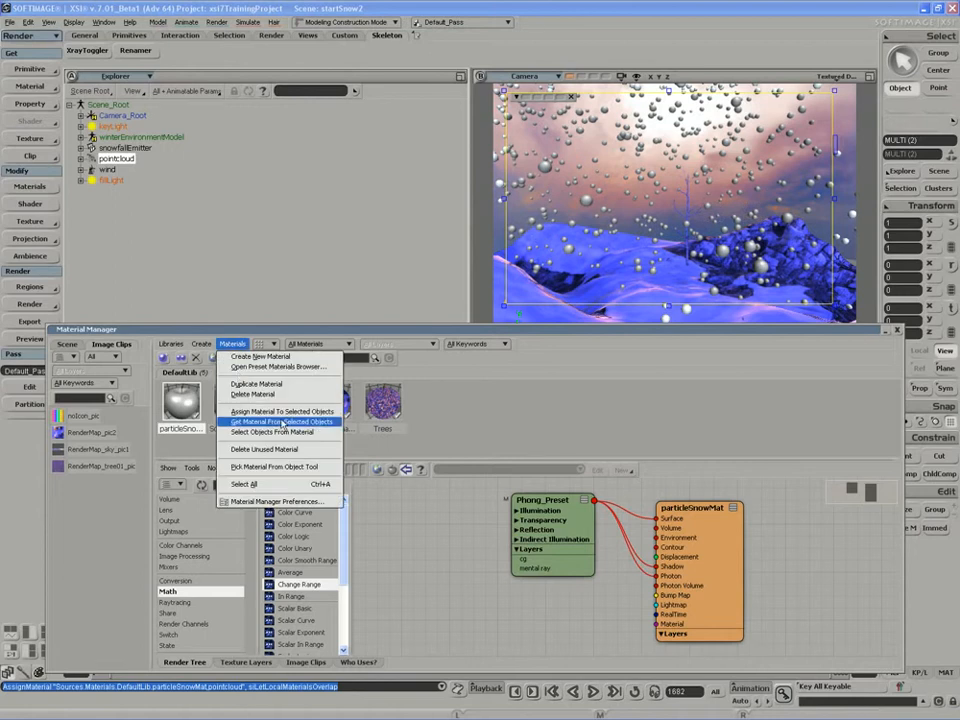
left_click(414, 527)
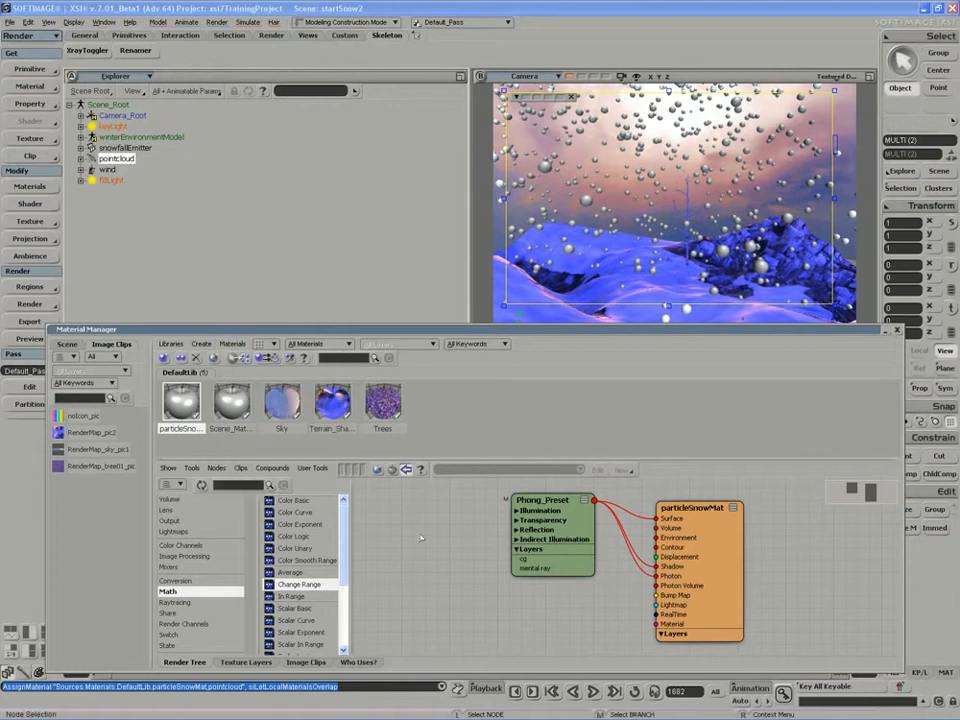
Spread out the particleSnowMat render tree nodes and brighten the Phong_Preset diffuse color to 0.871 on all RGB channels
left_click_drag(727, 549, 748, 545)
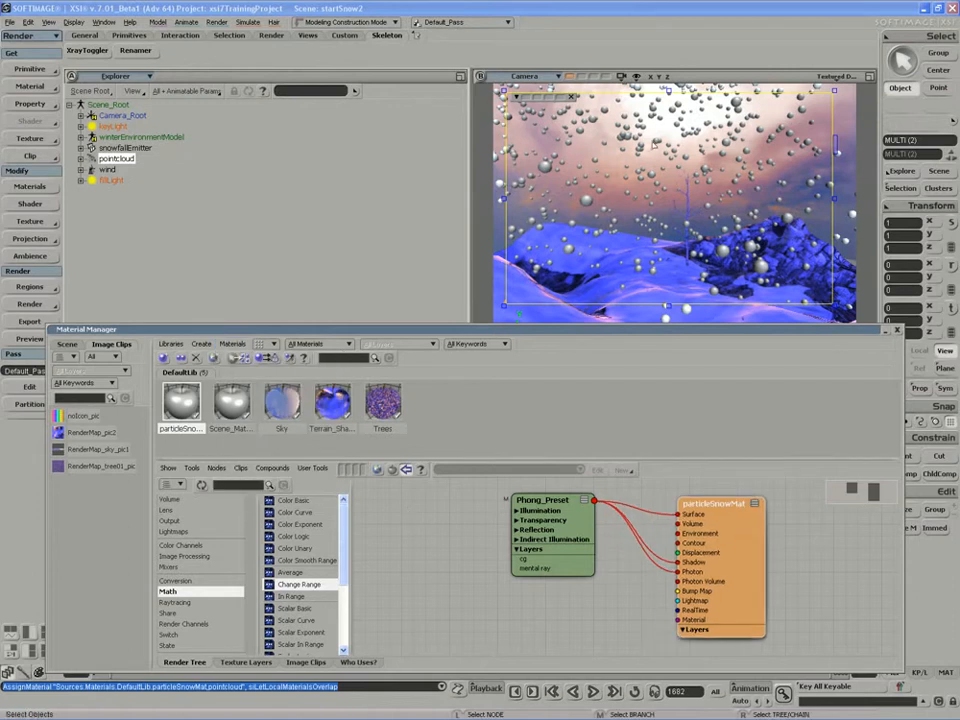
left_click_drag(551, 524, 562, 533)
double_click(562, 534)
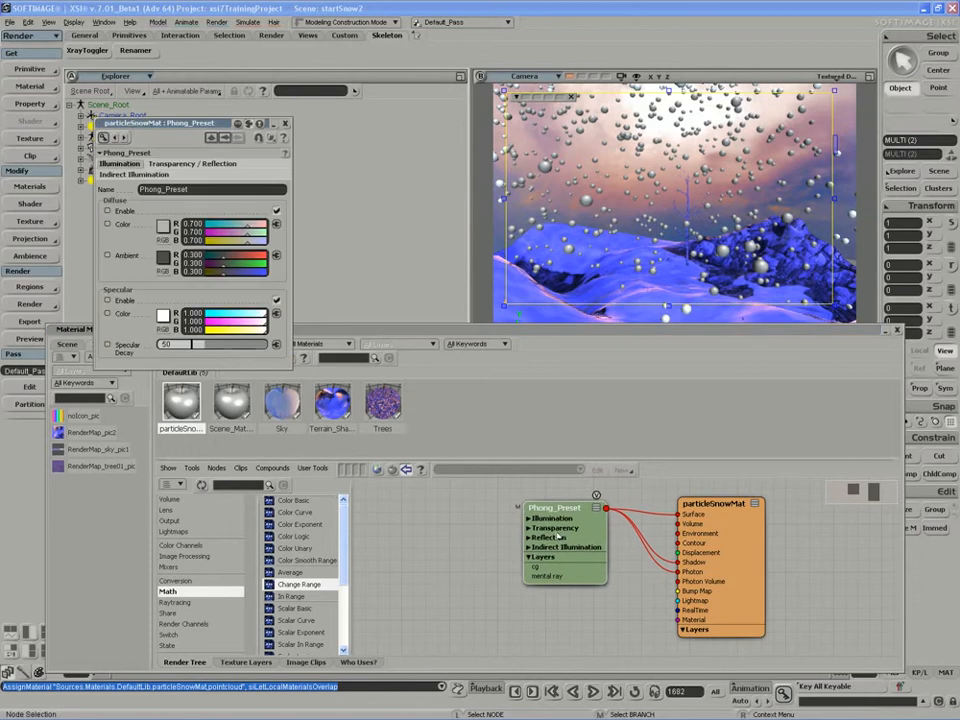
left_click_drag(252, 225, 257, 230)
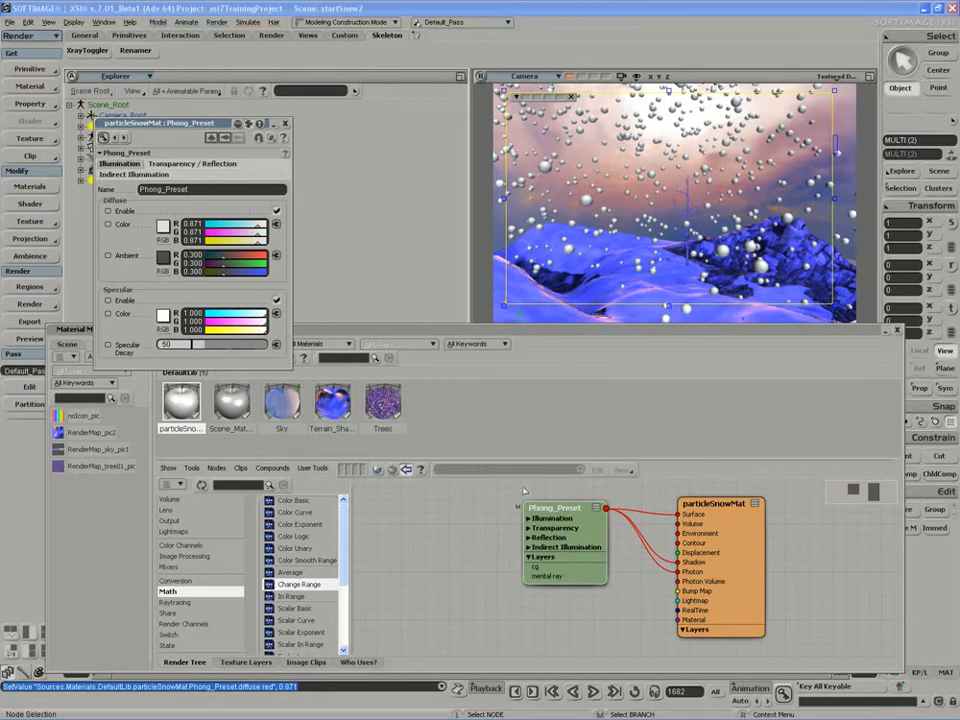
Add a Color attribute node to the render tree and connect it to the diffuse input of Phong_Preset
left_click(538, 518)
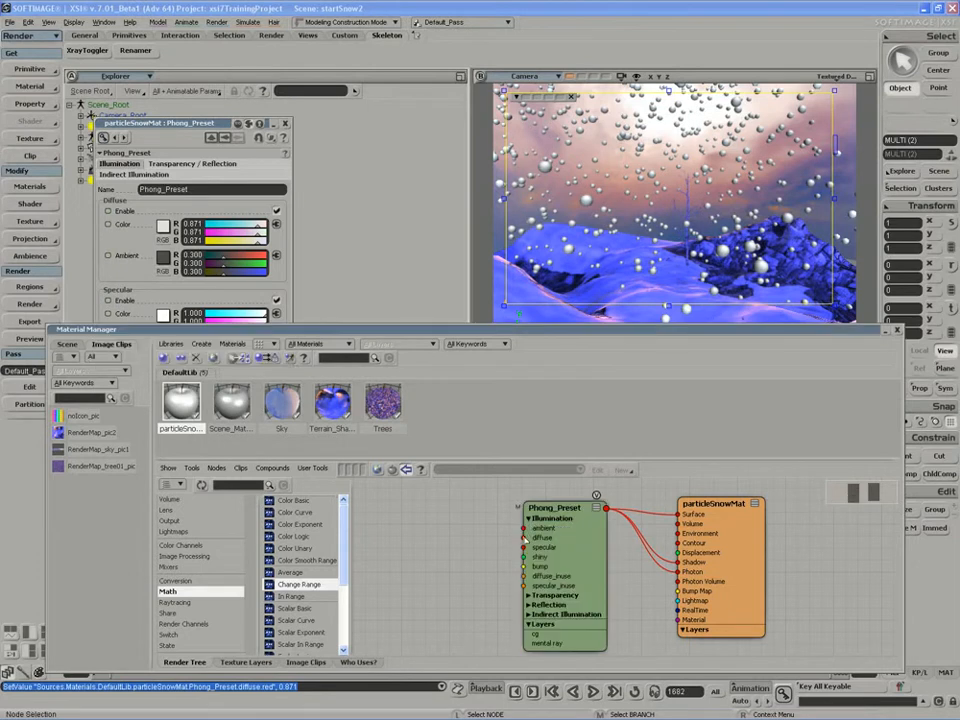
left_click_drag(547, 543, 567, 548)
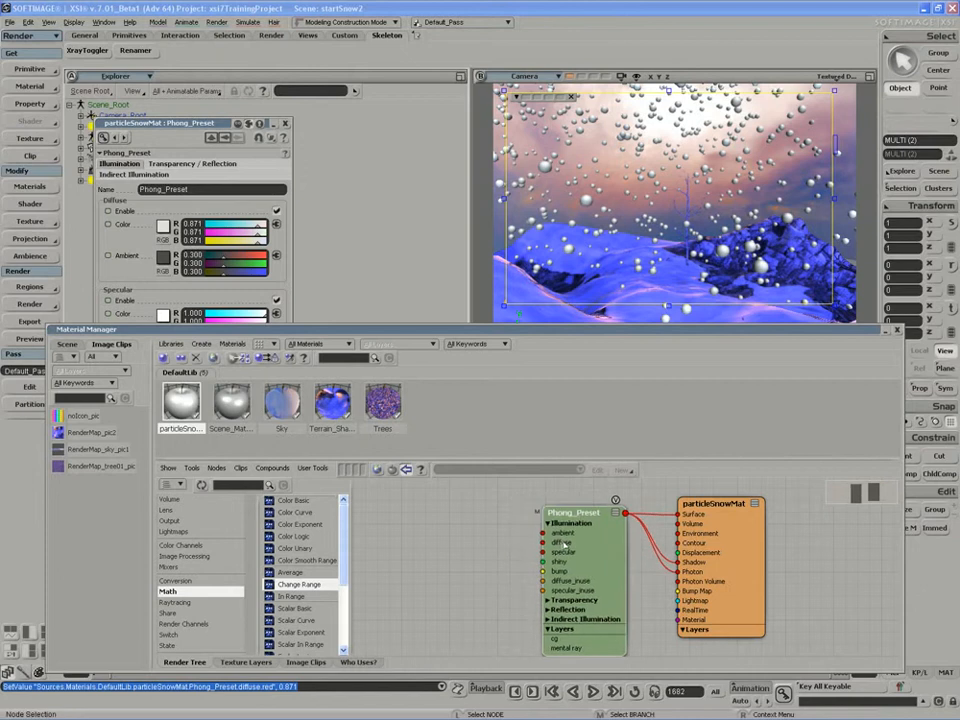
left_click(222, 560)
scroll(222, 565, "up", 5)
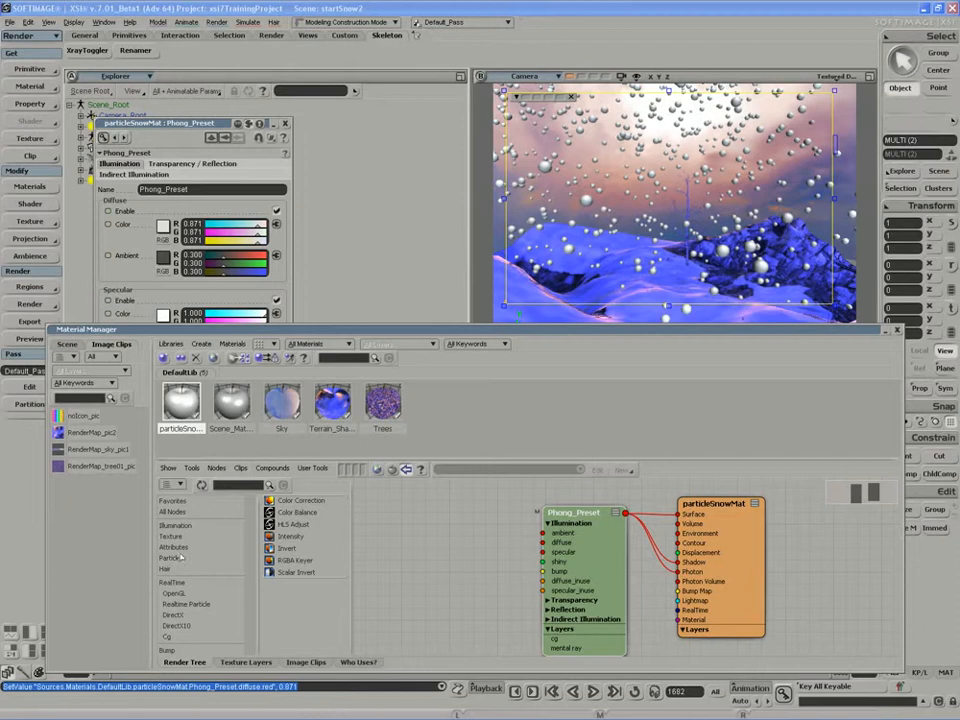
left_click(174, 547)
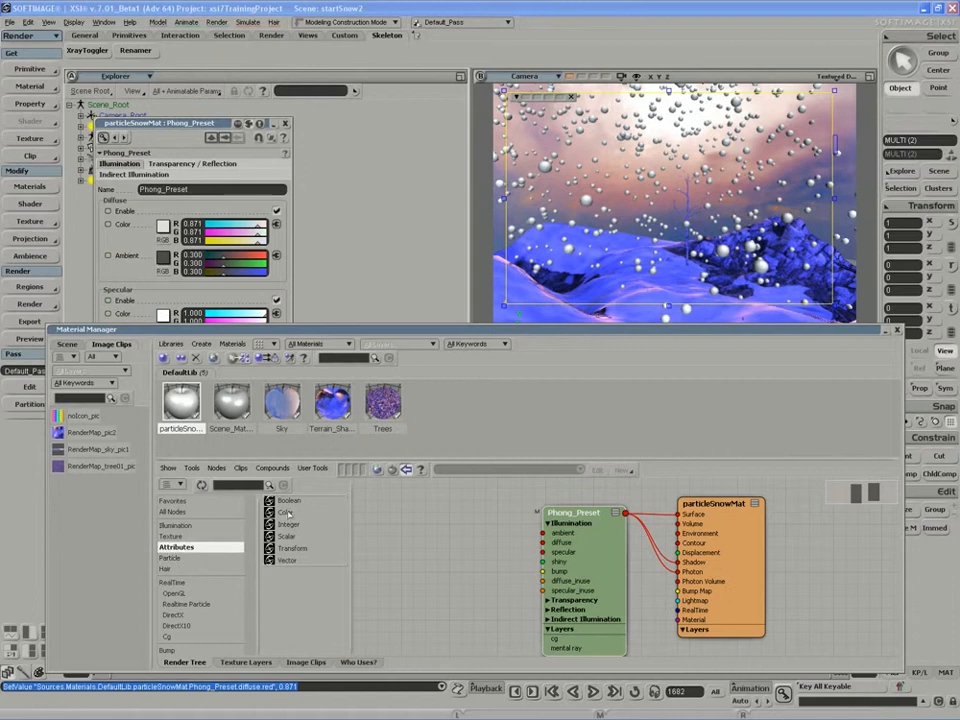
left_click(288, 513)
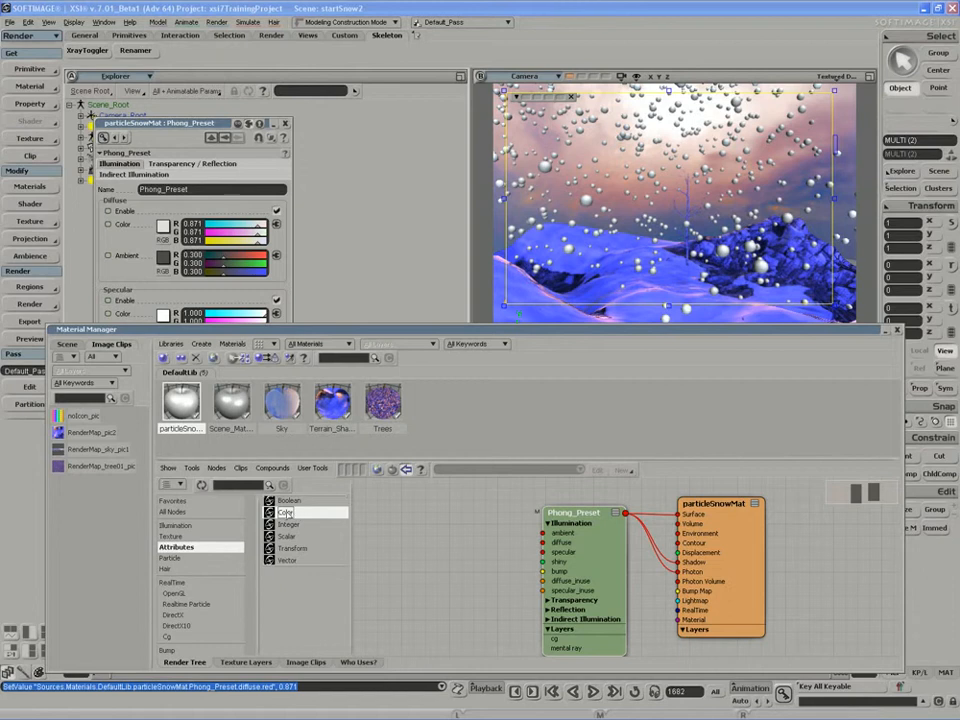
left_click_drag(349, 515, 542, 542)
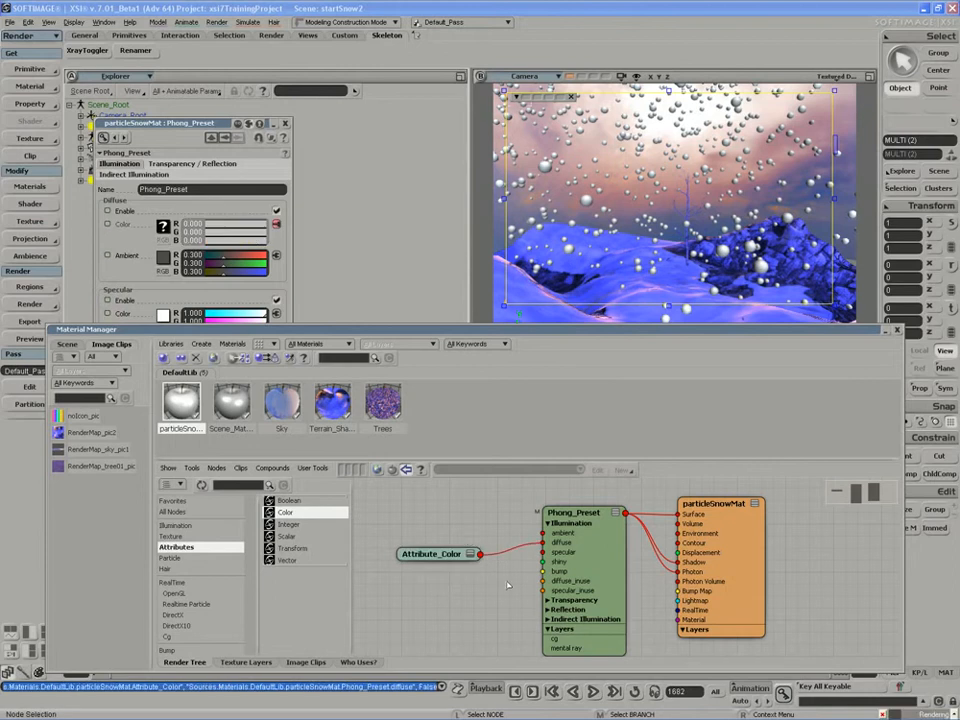
left_click_drag(432, 556, 456, 555)
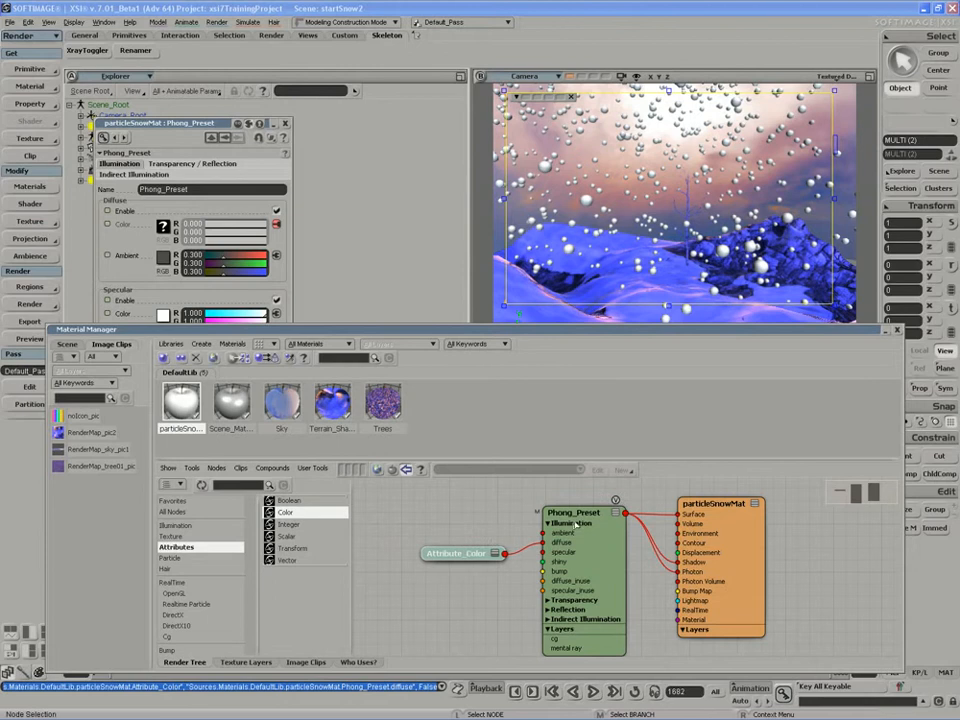
Set the Attribute_Color node's default value to cyan, with red 0, green 1 and blue 1
double_click(466, 558)
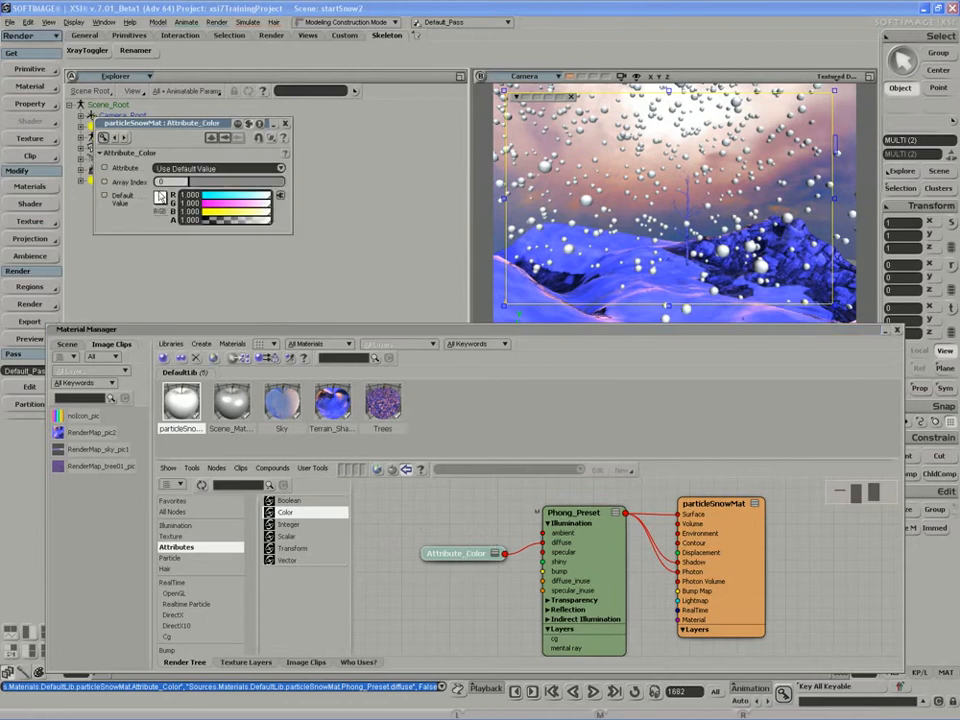
left_click_drag(226, 199, 207, 204)
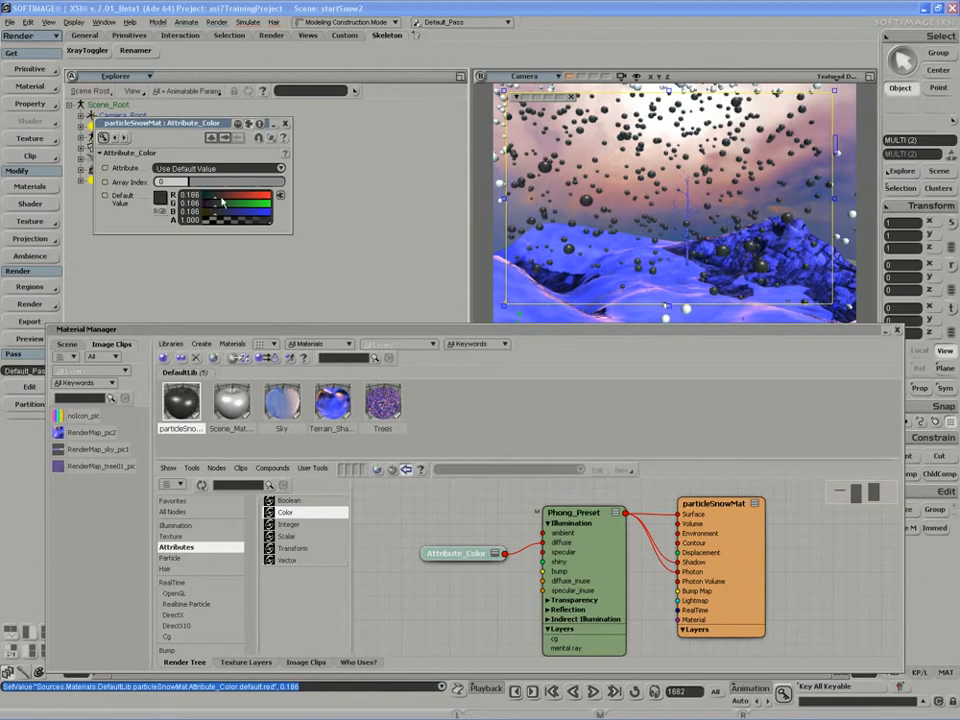
left_click_drag(221, 195, 326, 211, "ctrl")
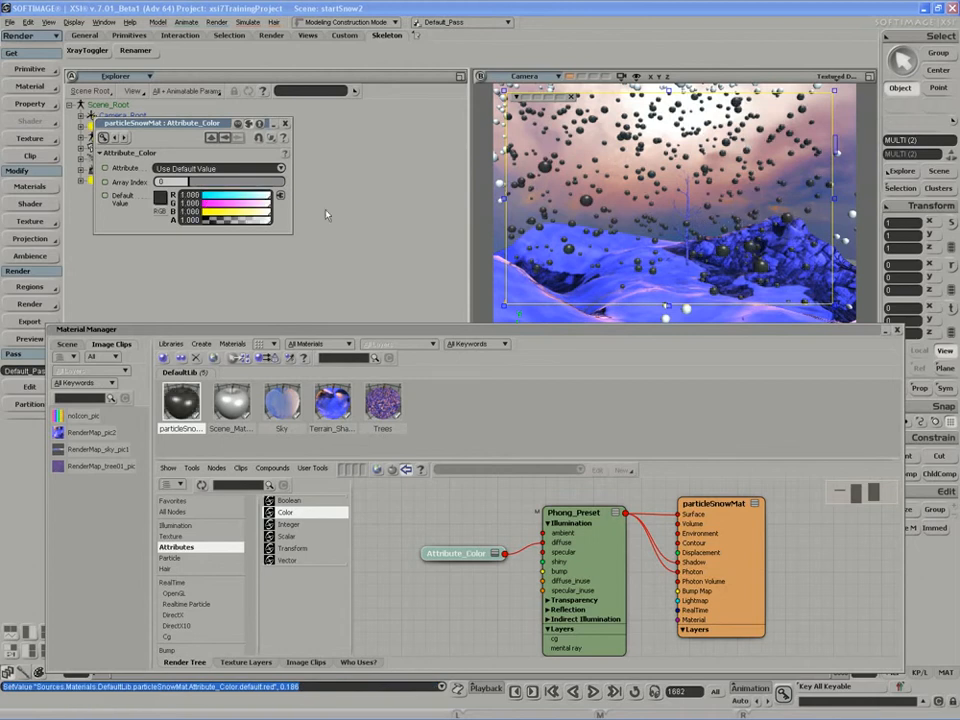
left_click_drag(232, 196, 197, 200)
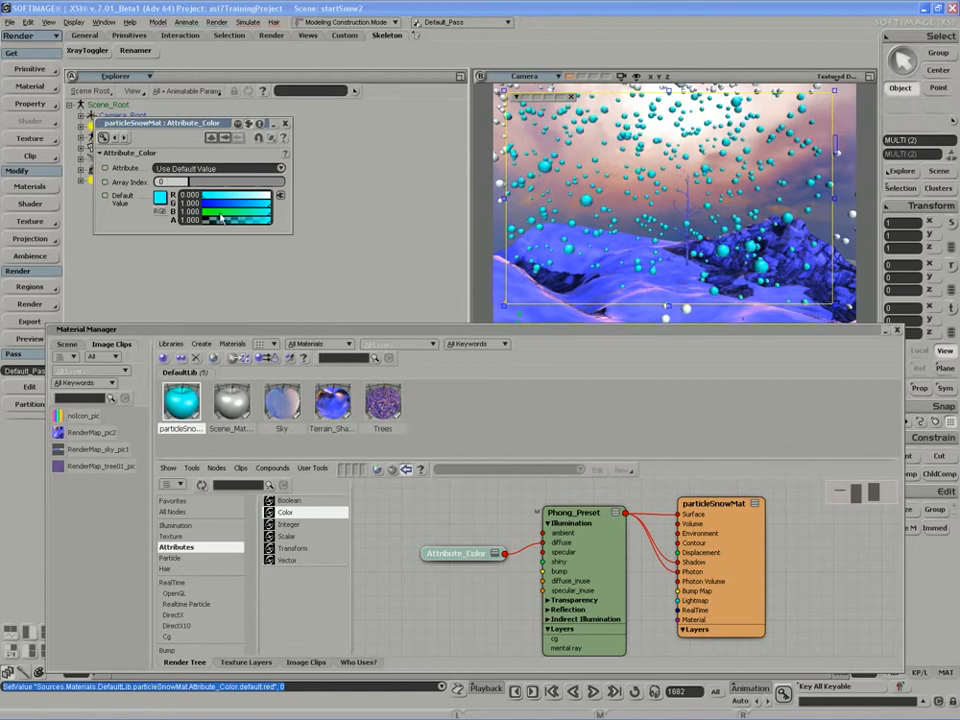
Try Init_Color as the Attribute_Color node's attribute and inspect the Emit from Surface node's initial color in the ICE tree
left_click(174, 169)
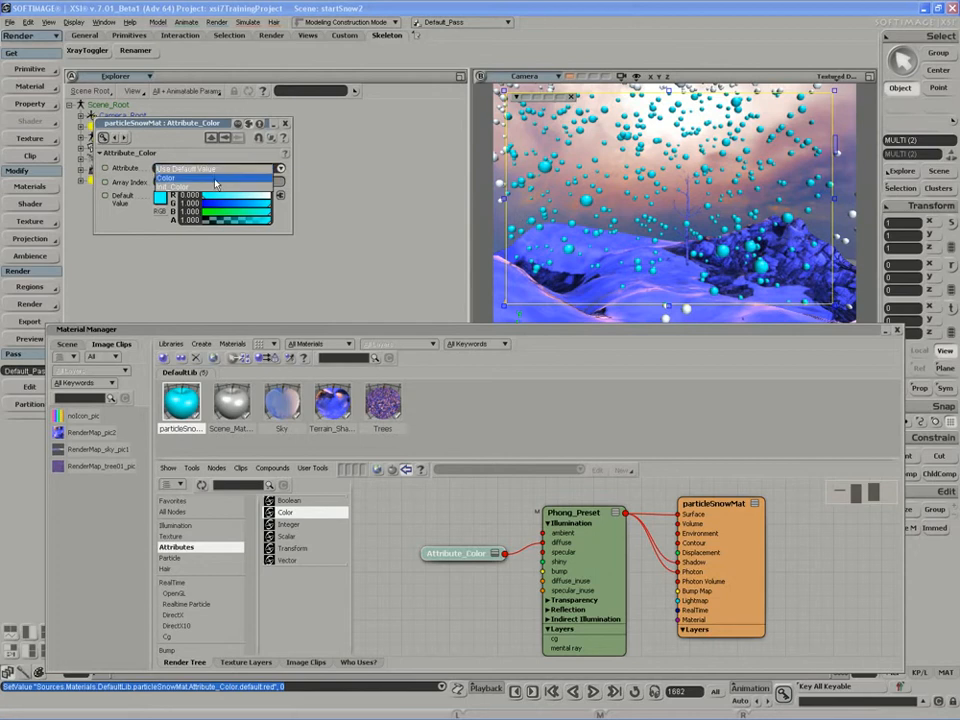
left_click(215, 187)
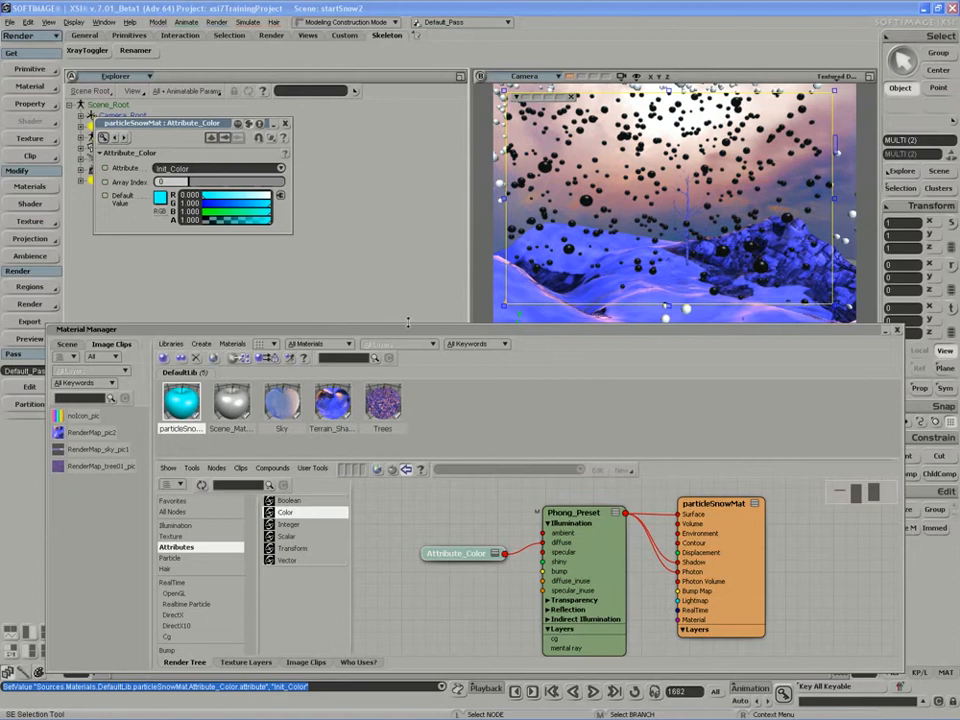
left_click_drag(408, 328, 434, 621)
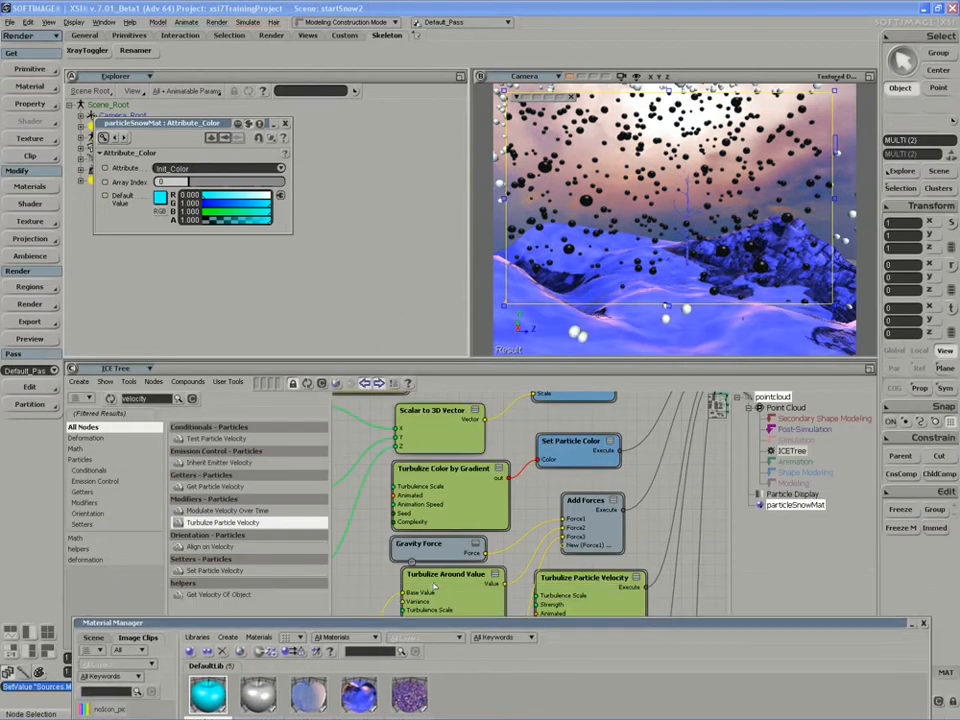
left_click_drag(510, 432, 631, 591)
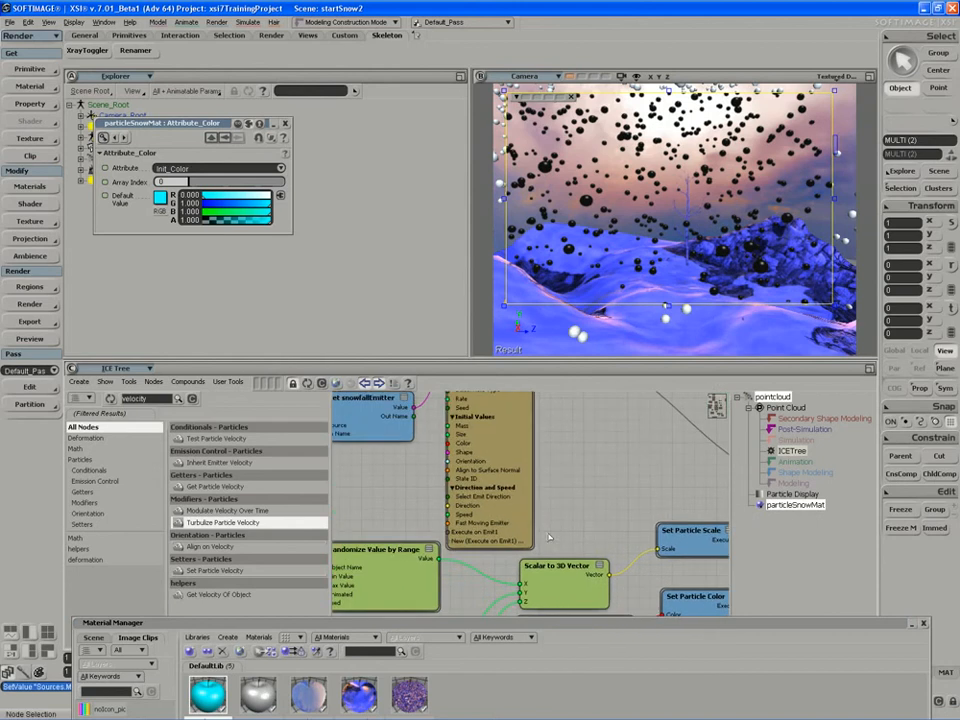
double_click(470, 447)
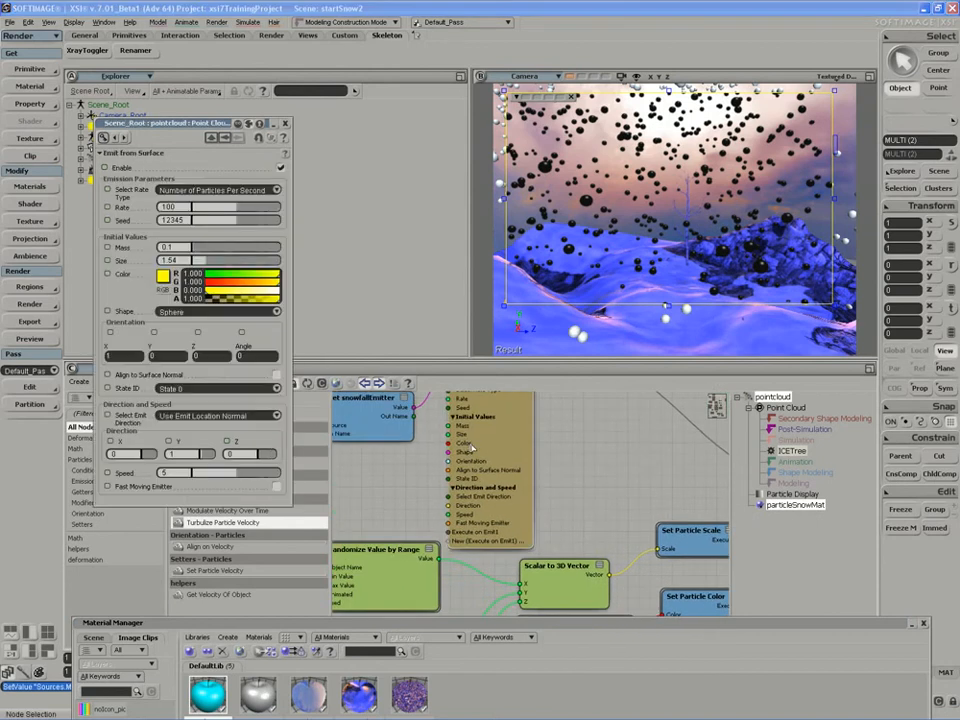
left_click(223, 140)
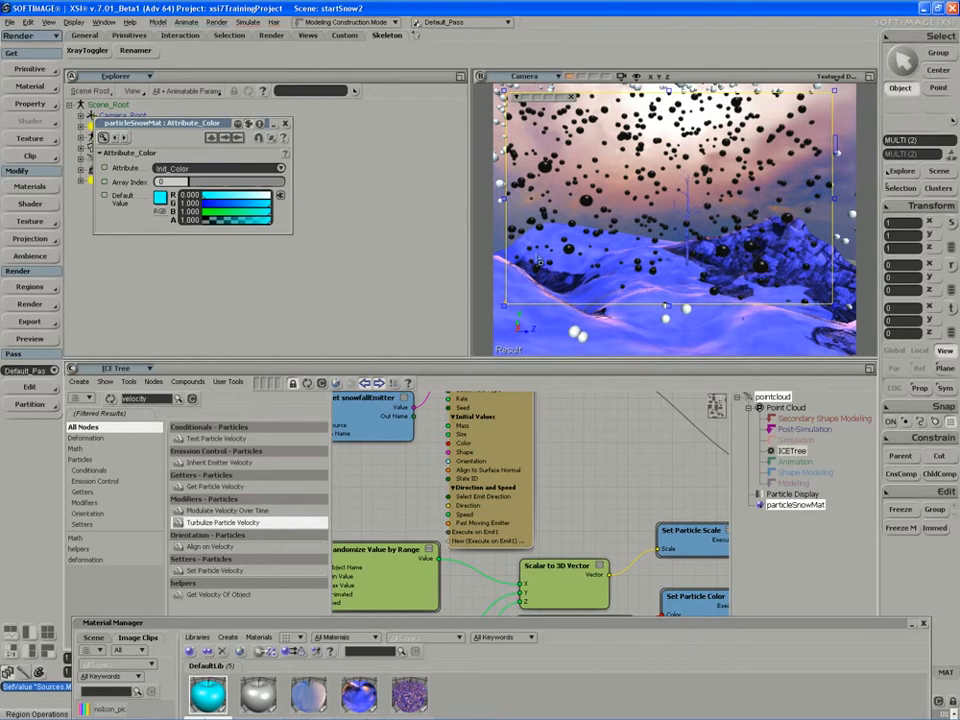
Set the Attribute_Color node to read the Color attribute
left_click(198, 170)
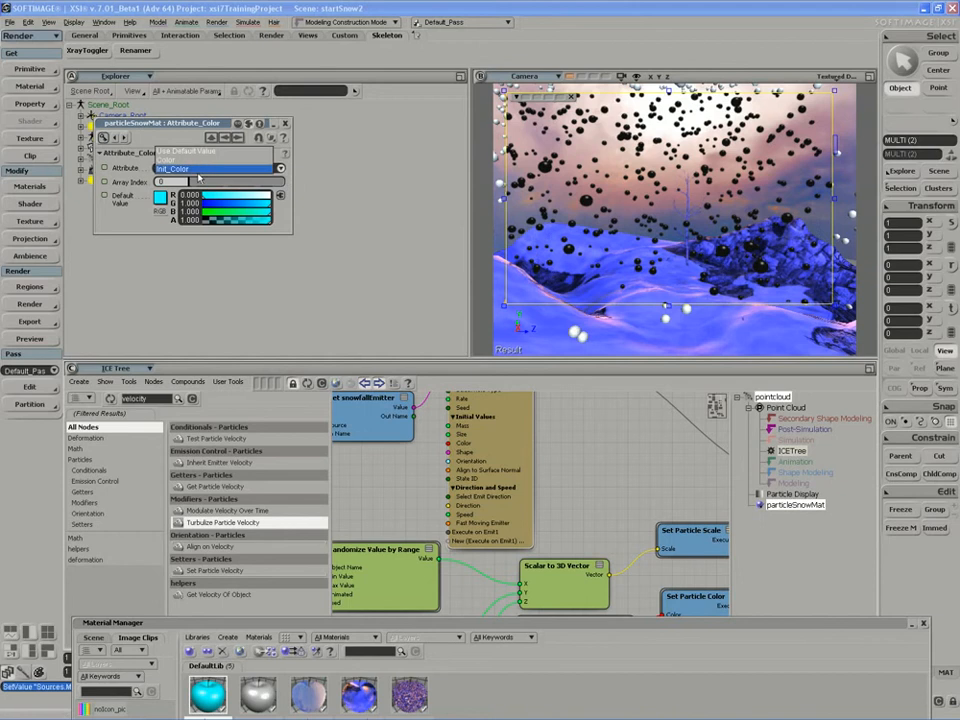
left_click(150, 128)
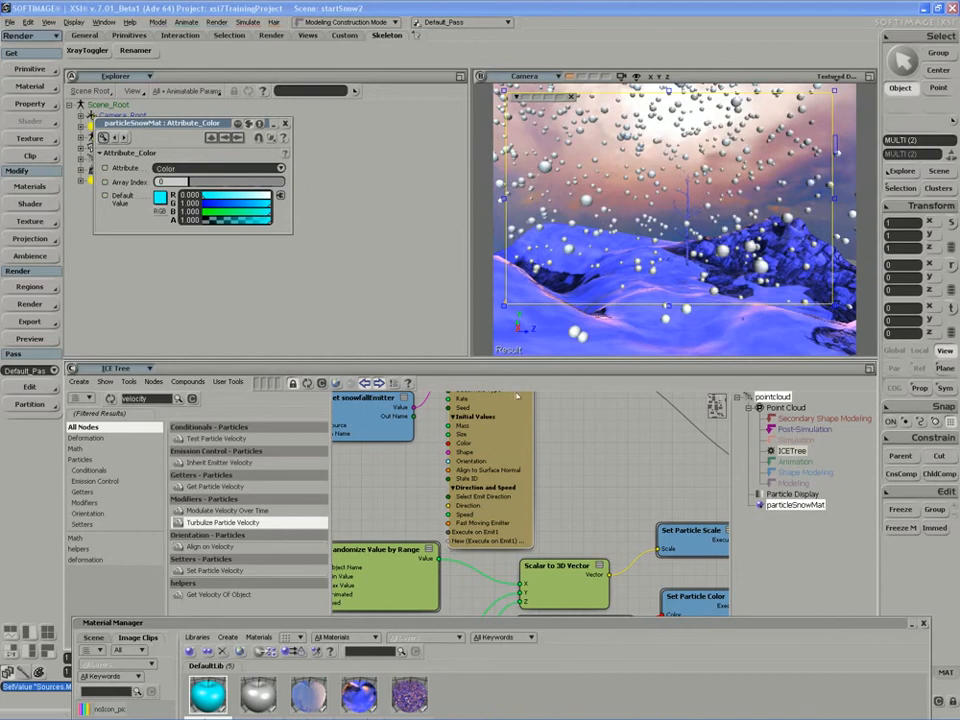
Change the middle color of the Turbulize Color by Gradient node to yellow by setting blue to 0
left_click_drag(588, 518, 500, 460)
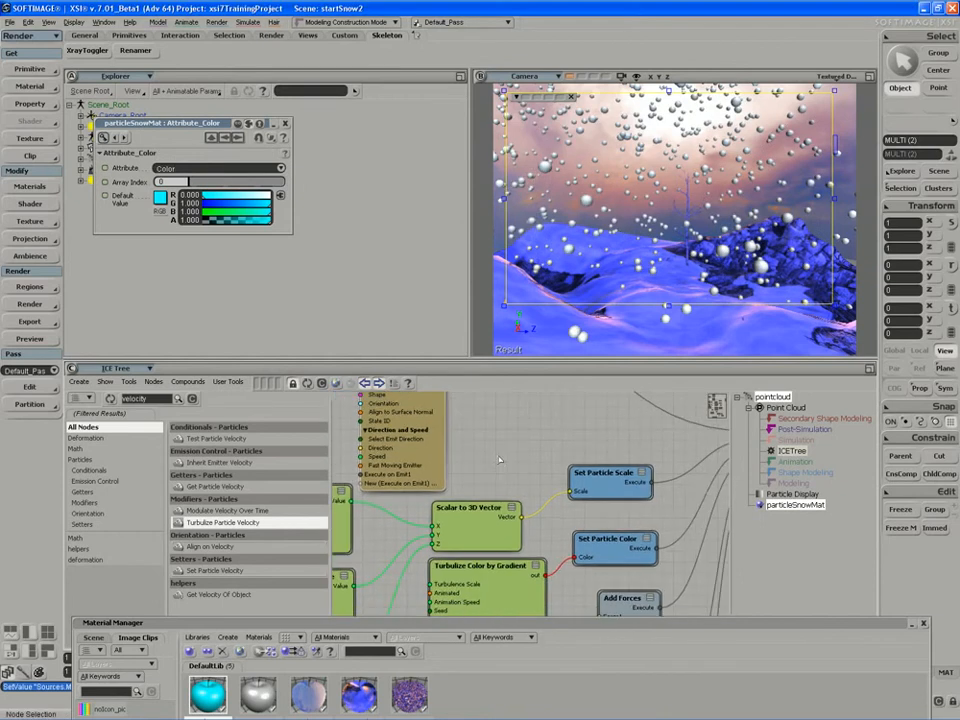
left_click_drag(602, 540, 657, 478)
left_click_drag(540, 537, 575, 521)
double_click(609, 515)
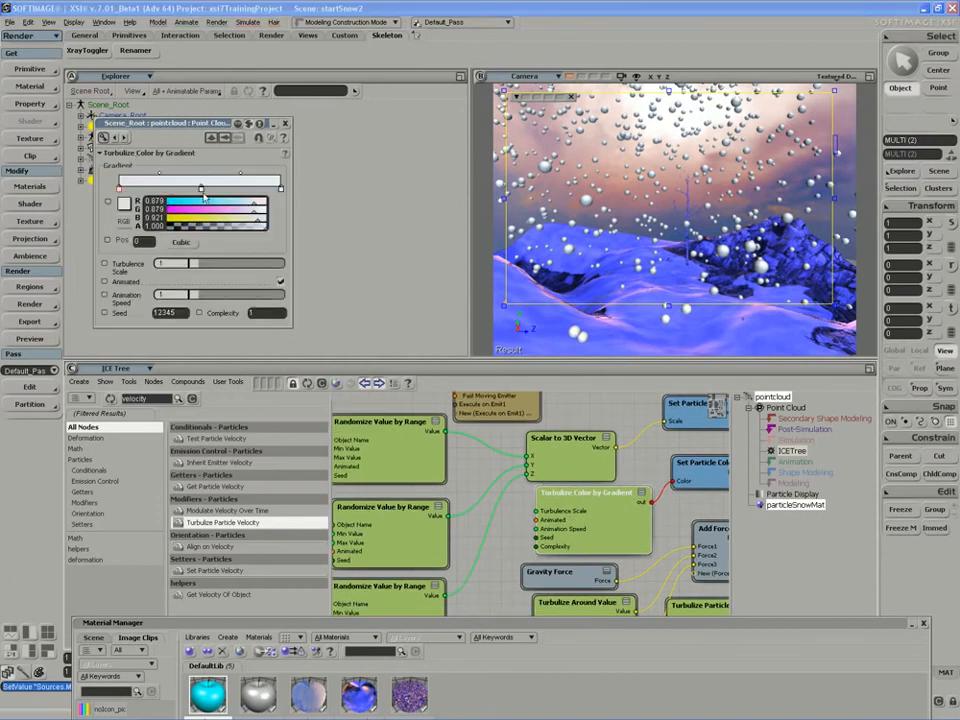
left_click(201, 189)
left_click_drag(199, 219, 160, 219)
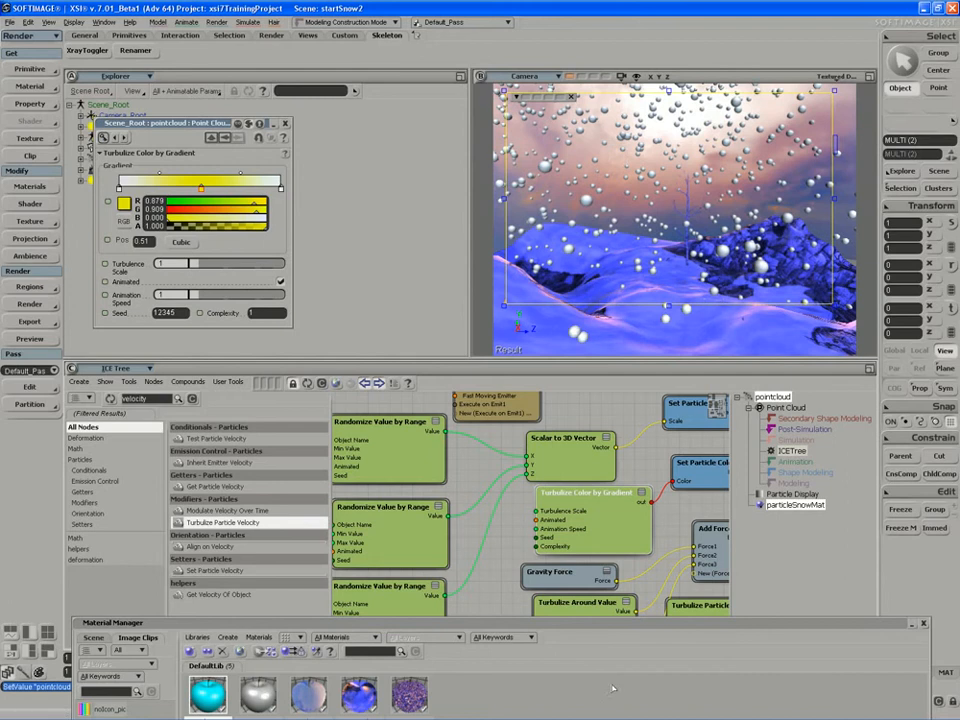
Replay the particle simulation from the first frame, stop at frame 237 and draw a render region over the camera view
key("shift+q")
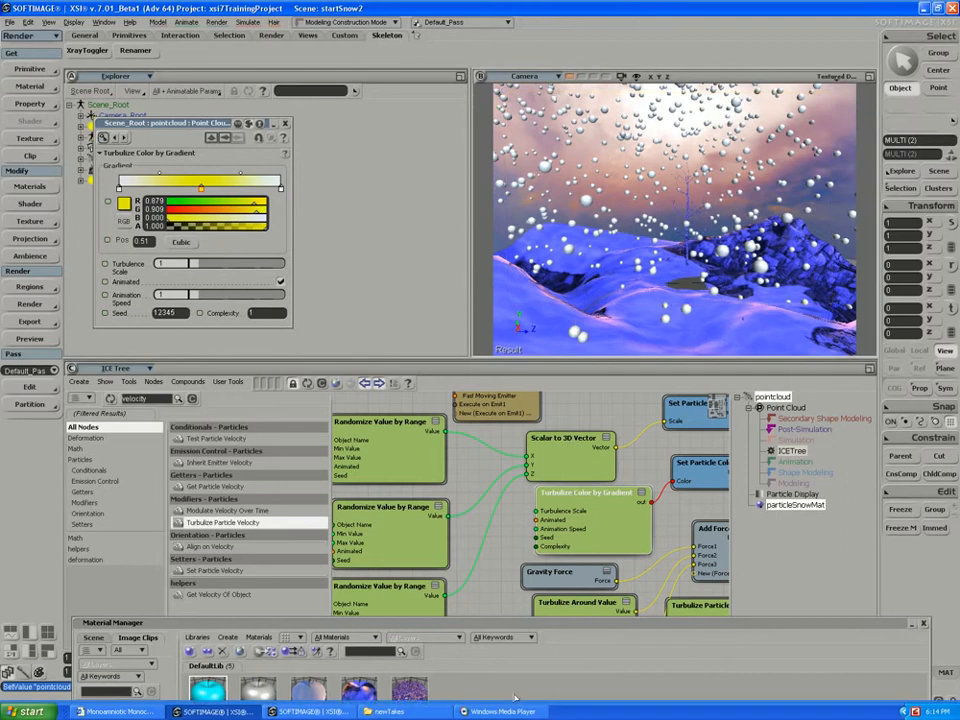
double_click(527, 622)
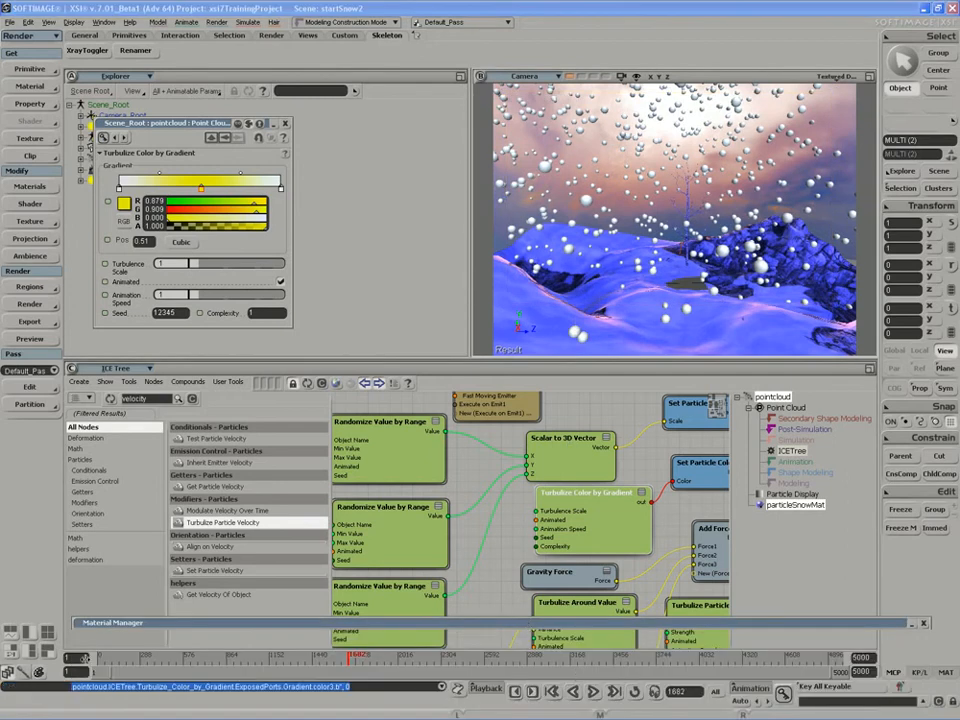
left_click(576, 690)
left_click(593, 691)
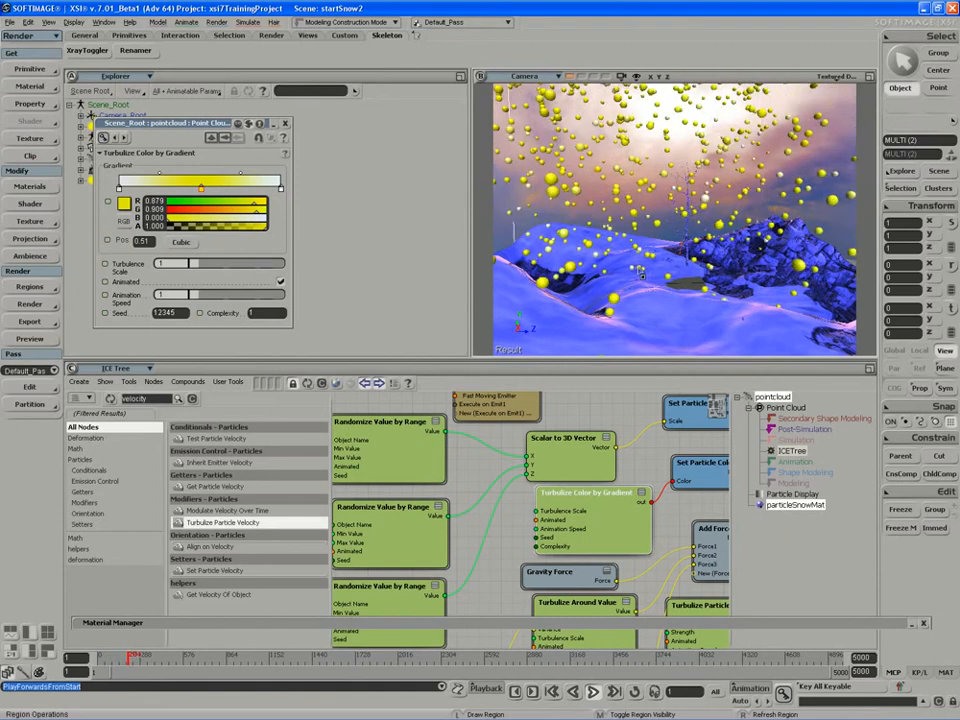
key("Escape")
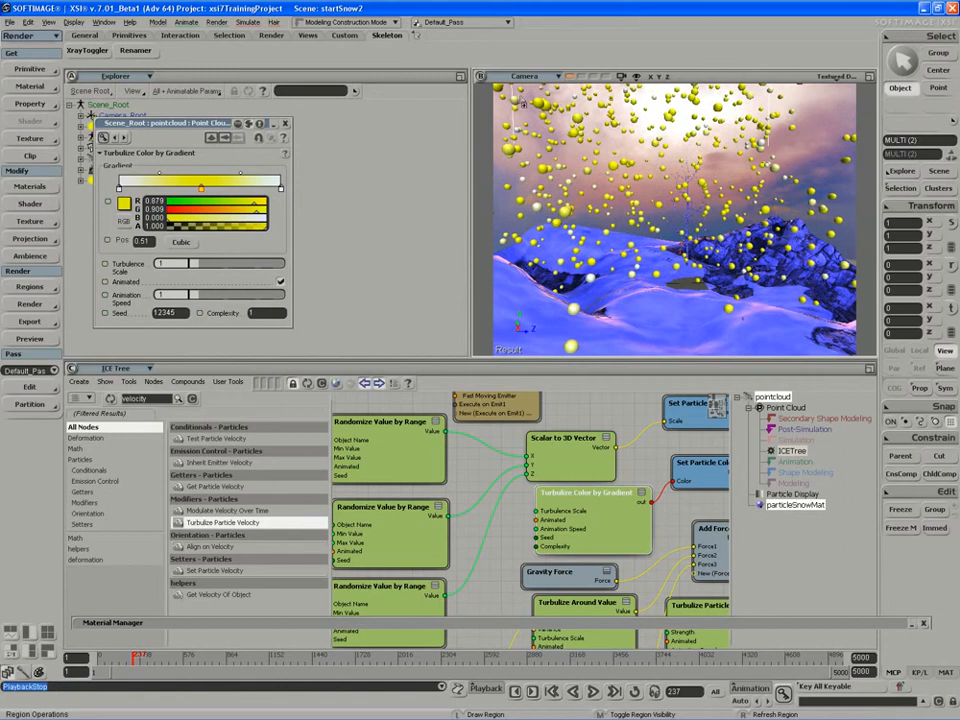
mouse_move(507, 87)
left_mouse_down()
mouse_move(832, 324)
mouse_move(857, 353)
left_mouse_up()
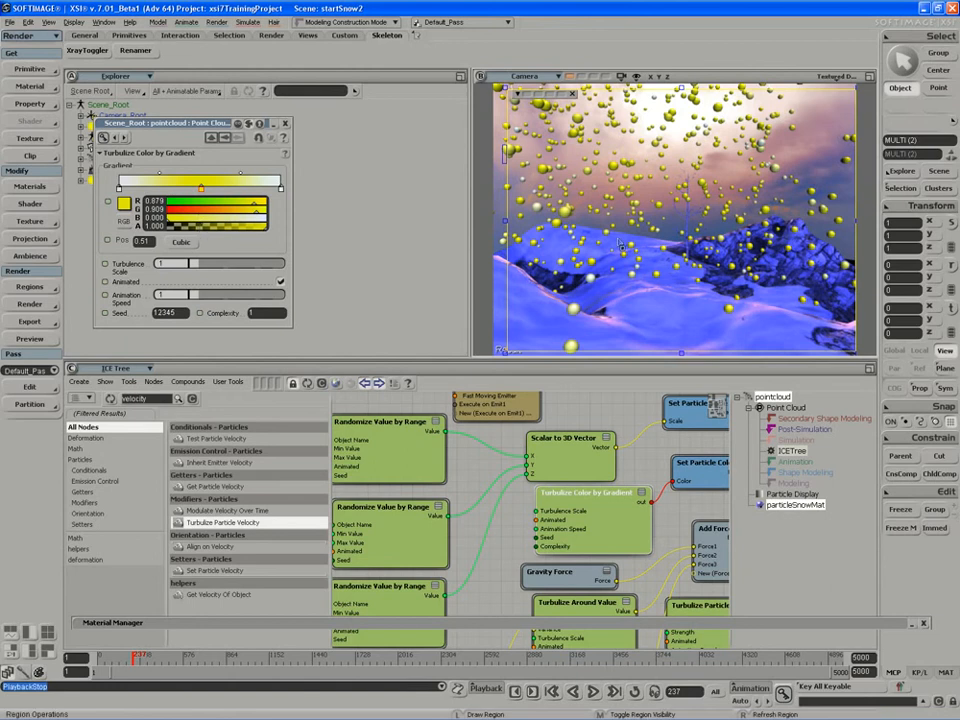
Undo the yellow gradient color change and display the render tree of particleSnowMat in the Material Manager
key("ctrl+z")
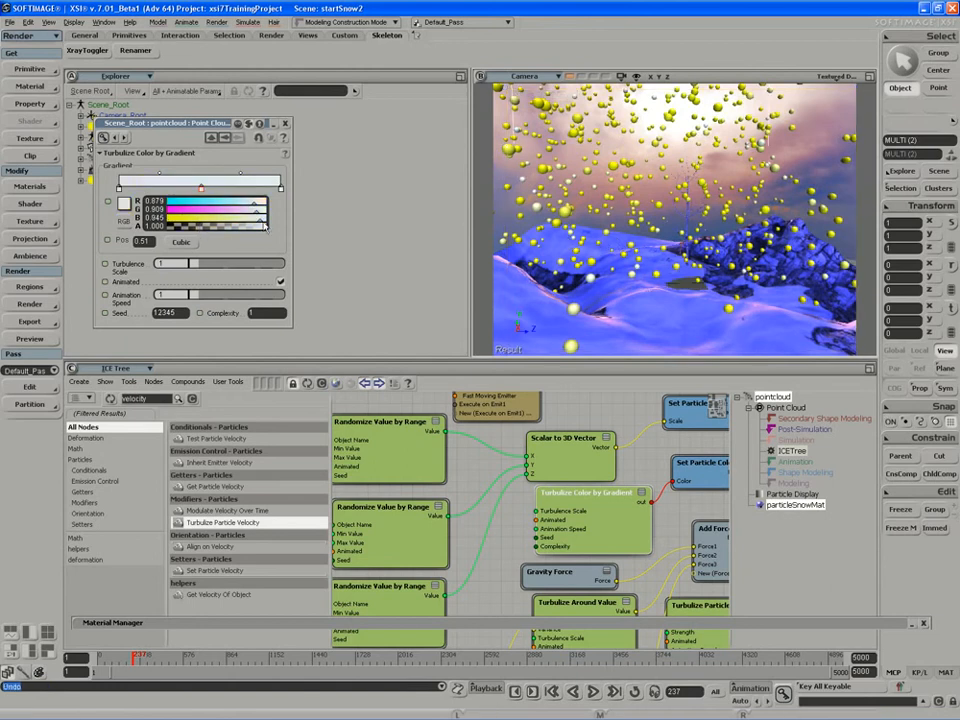
left_click(459, 626)
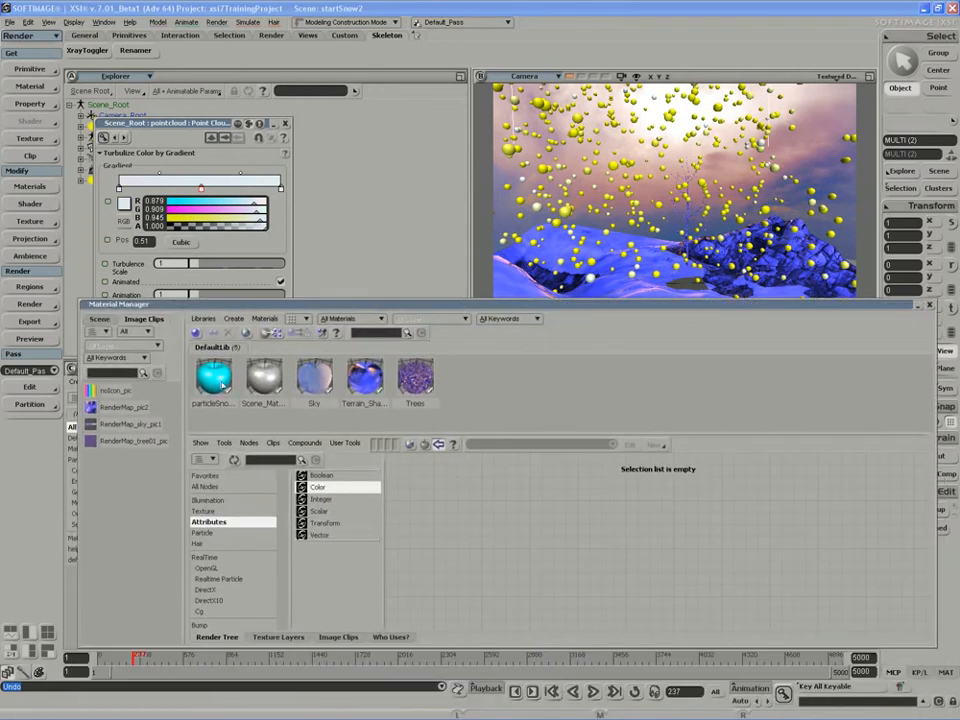
left_click(214, 378)
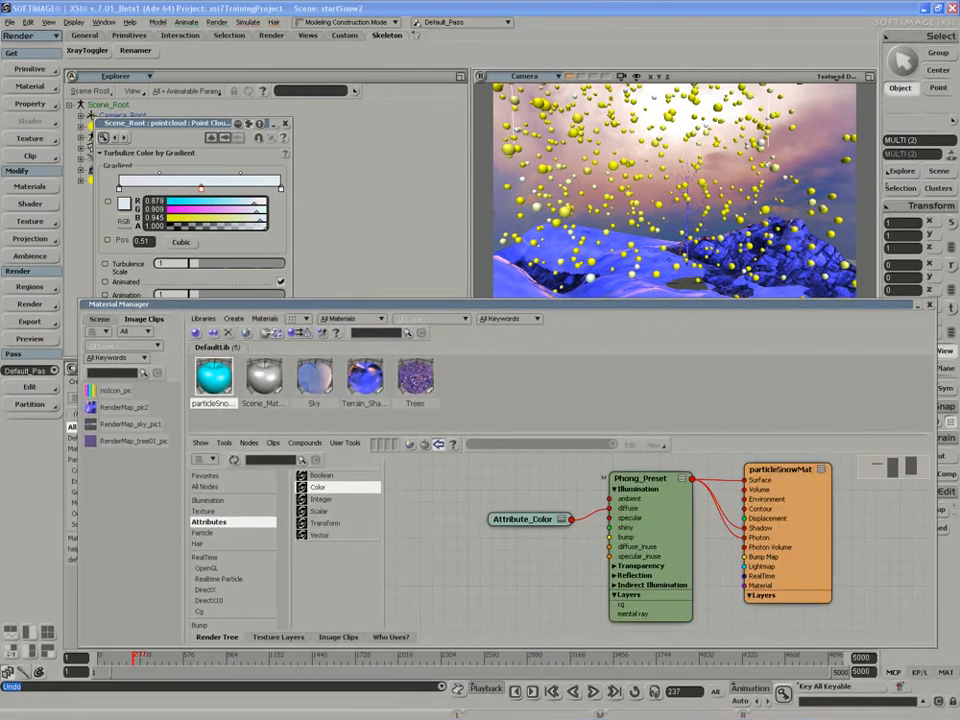
Replay the particle simulation from the start, stop at frame 210 and draw a render region over the camera view
left_click(593, 691)
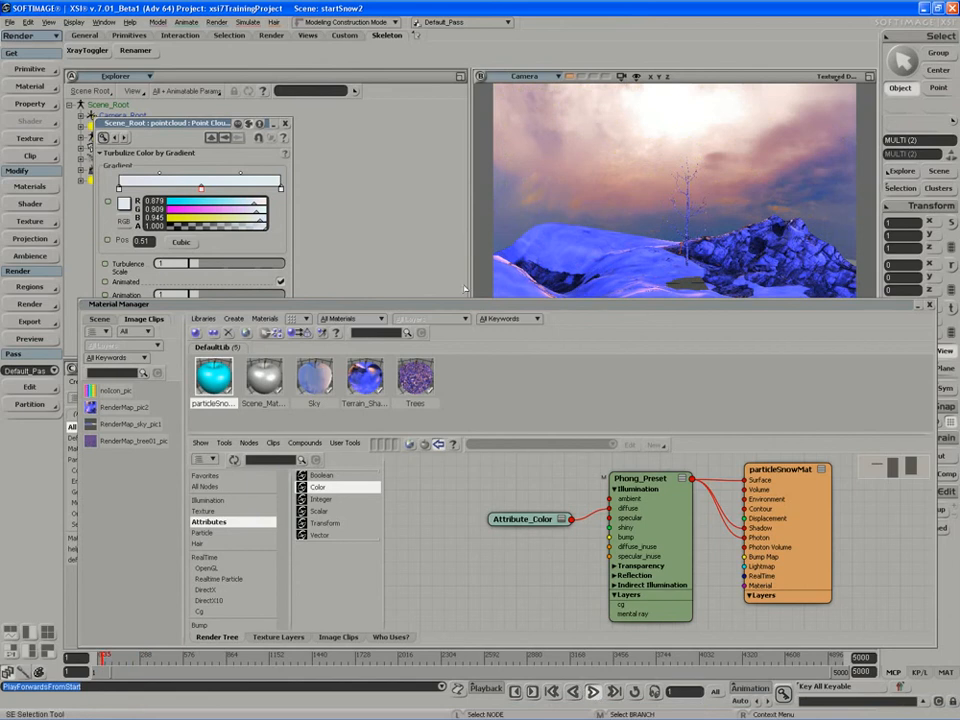
left_click_drag(474, 298, 474, 348)
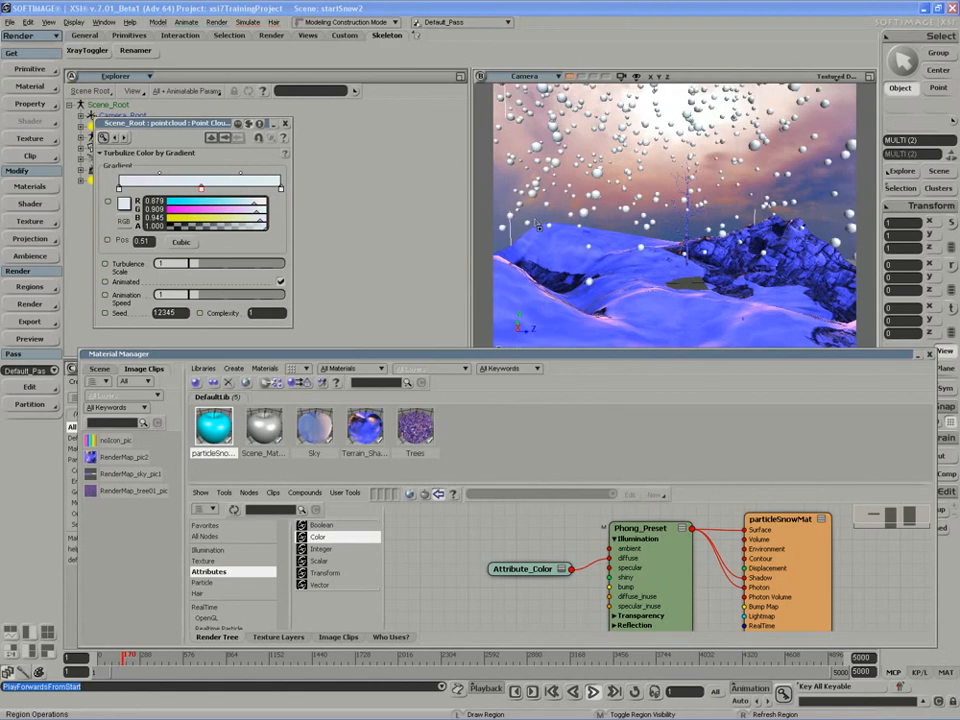
key("Escape")
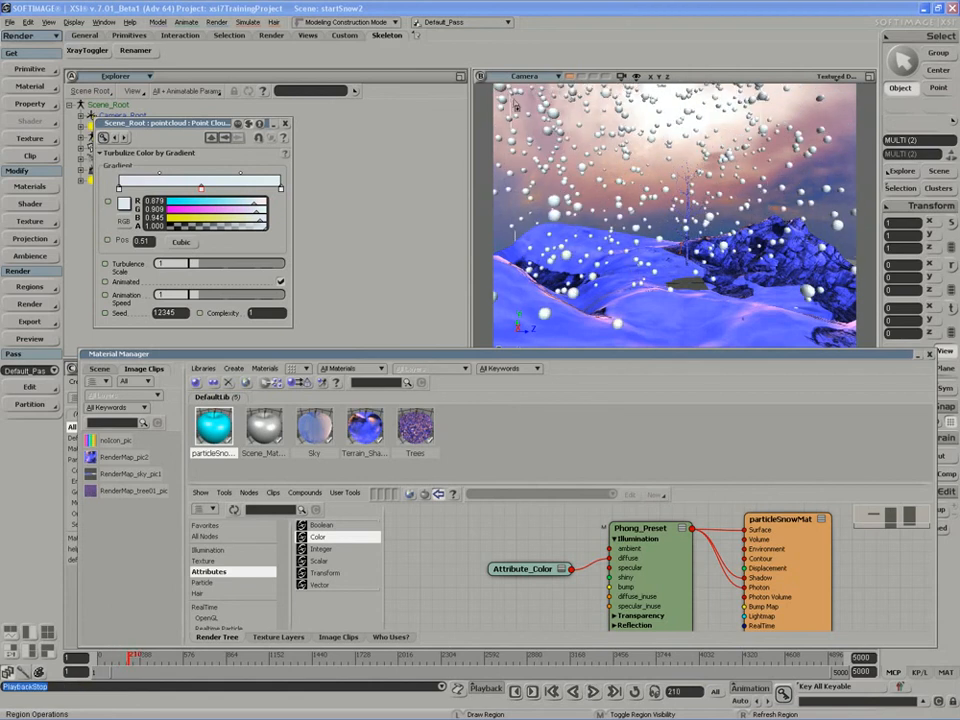
left_click_drag(499, 88, 855, 380)
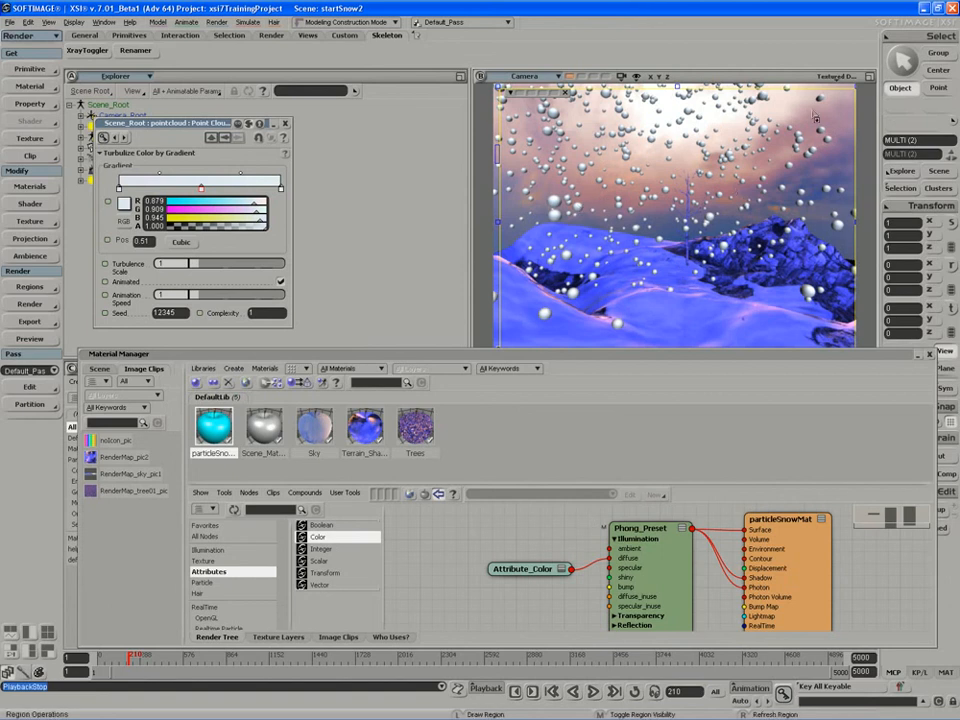
Connect Attribute_Color to the ambient input of Phong_Preset as well, and move the attribute node farther away from it
left_click_drag(571, 569, 610, 549)
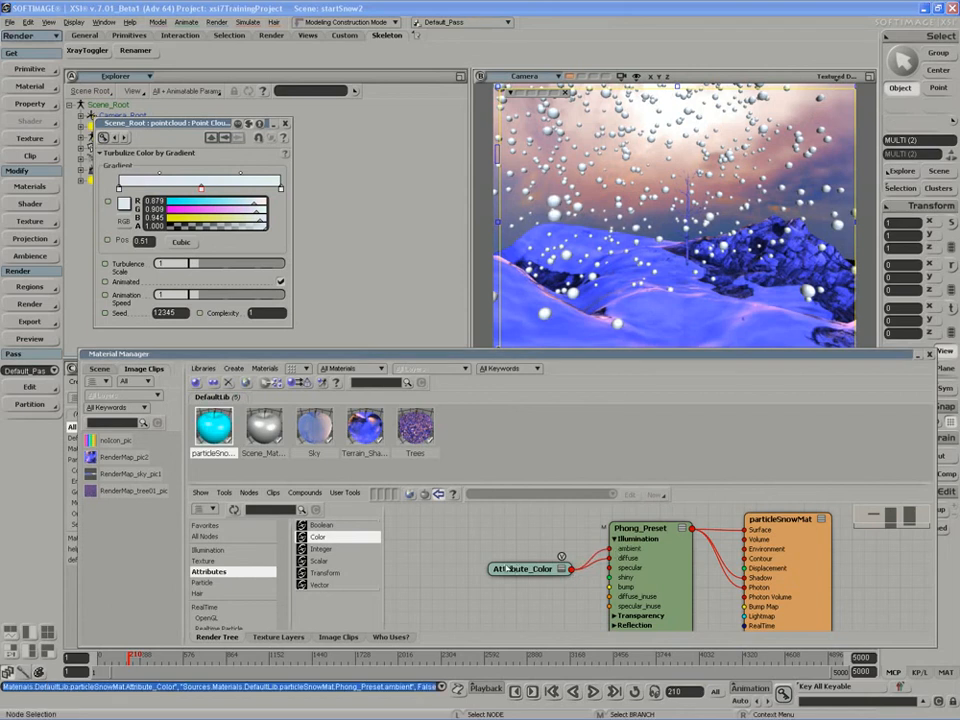
left_click_drag(507, 568, 479, 556)
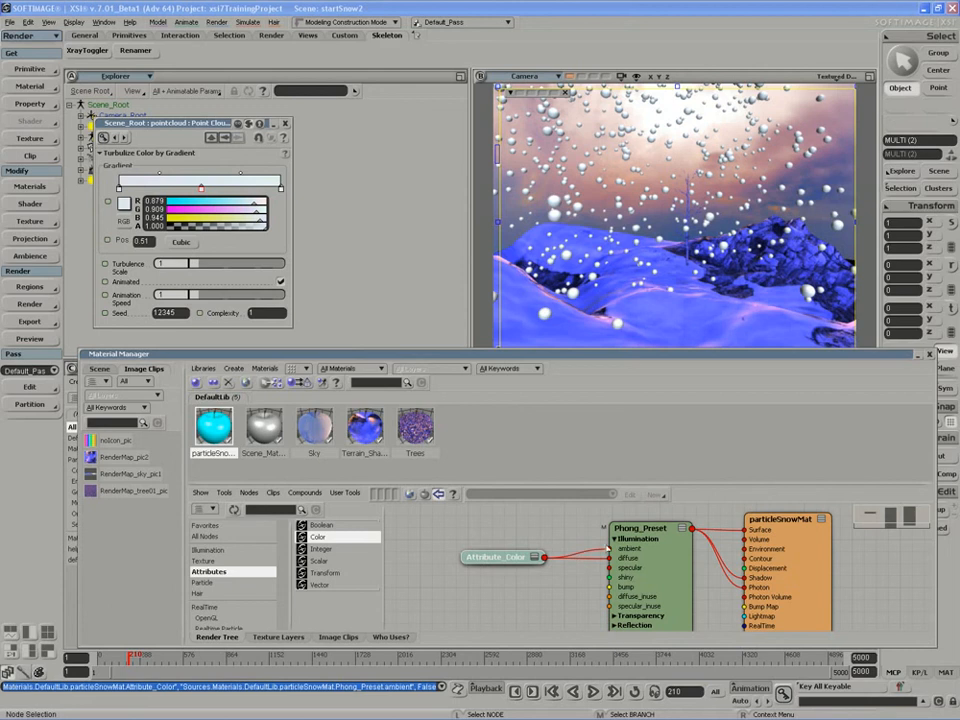